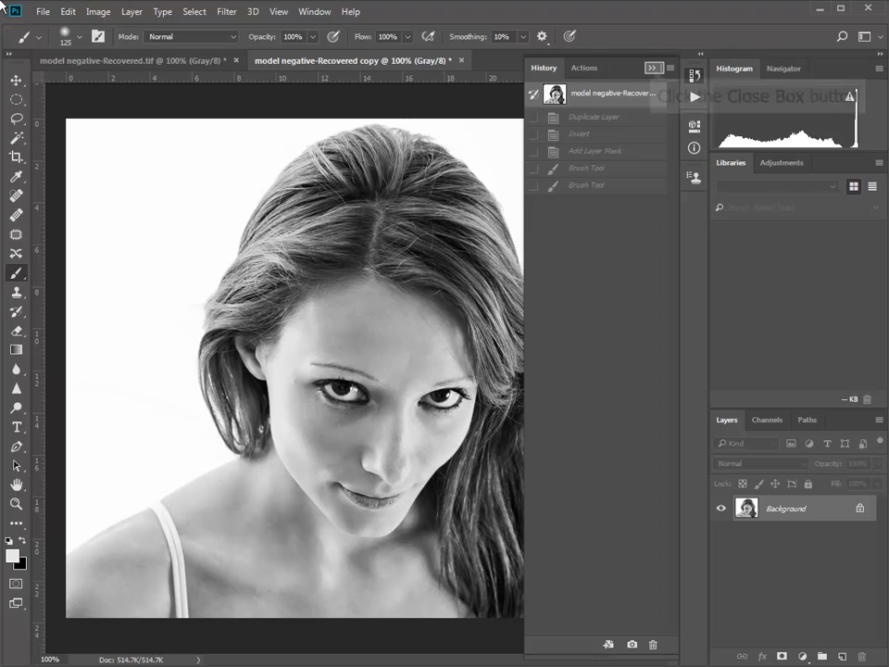
- Collapse the floating History panel so the full grayscale portrait is unobstructed
left_click(652, 68)
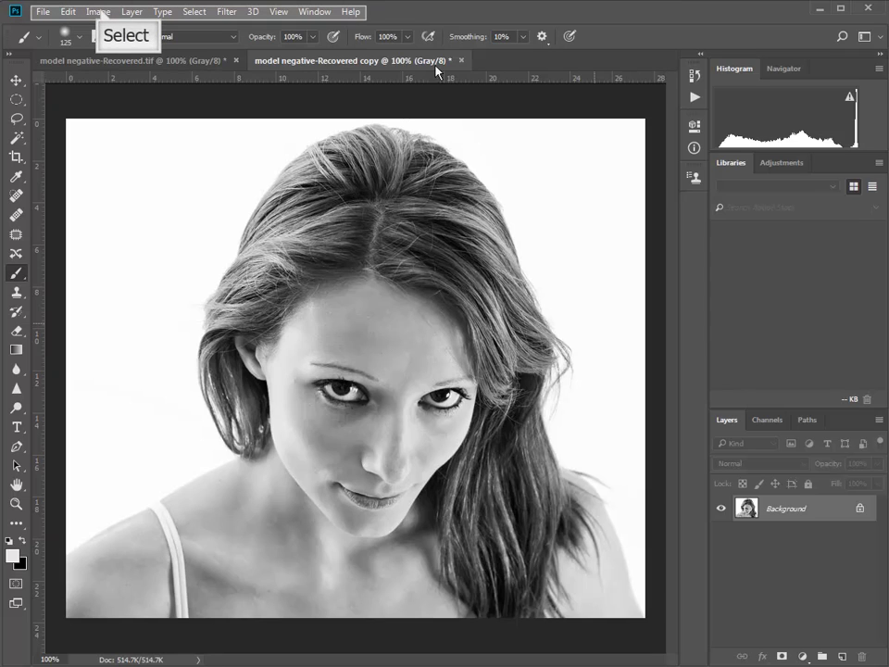
left_click(100, 12)
mouse_move(167, 28)
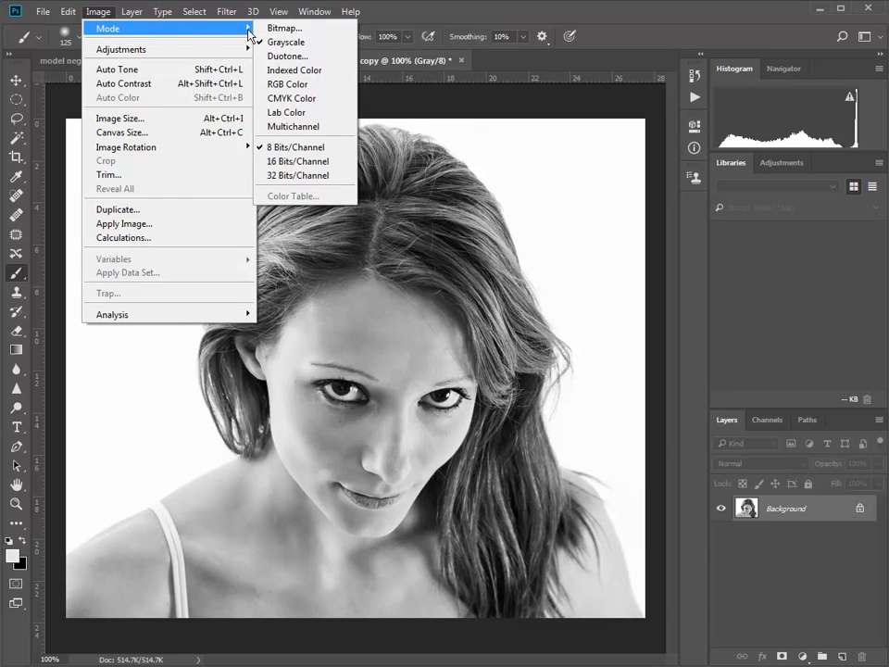
left_click(288, 42)
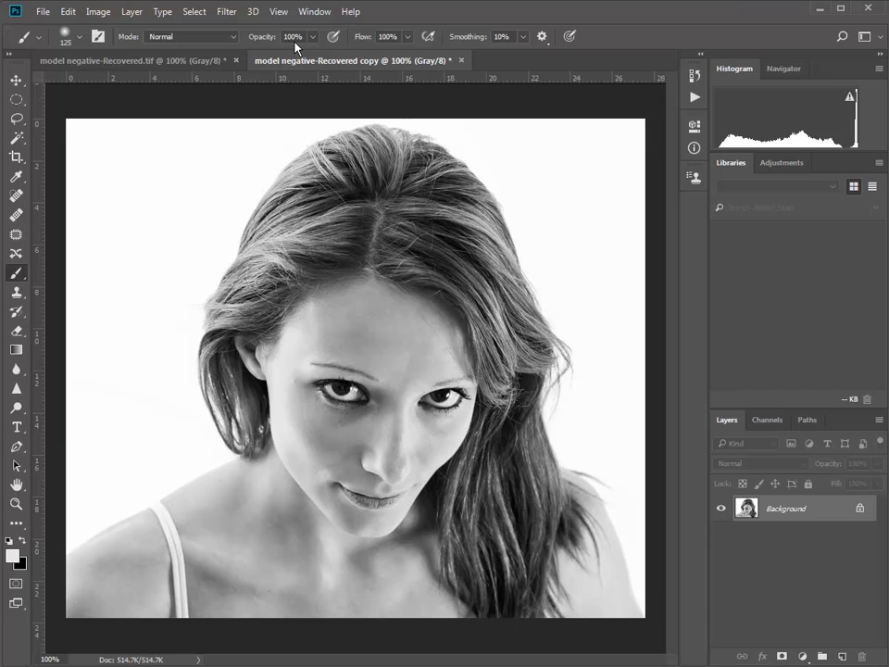
- Apply Invert (Ctrl+I) to turn the grayscale portrait into a negative
key("ctrl+i")
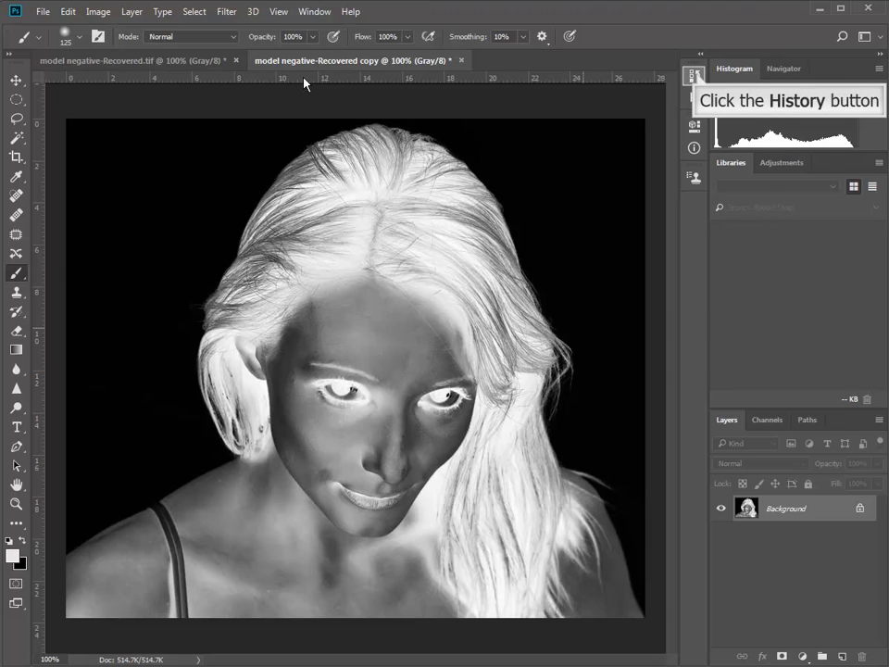
- Undo the invert by reverting to the top History snapshot, restoring the positive portrait
left_click(696, 76)
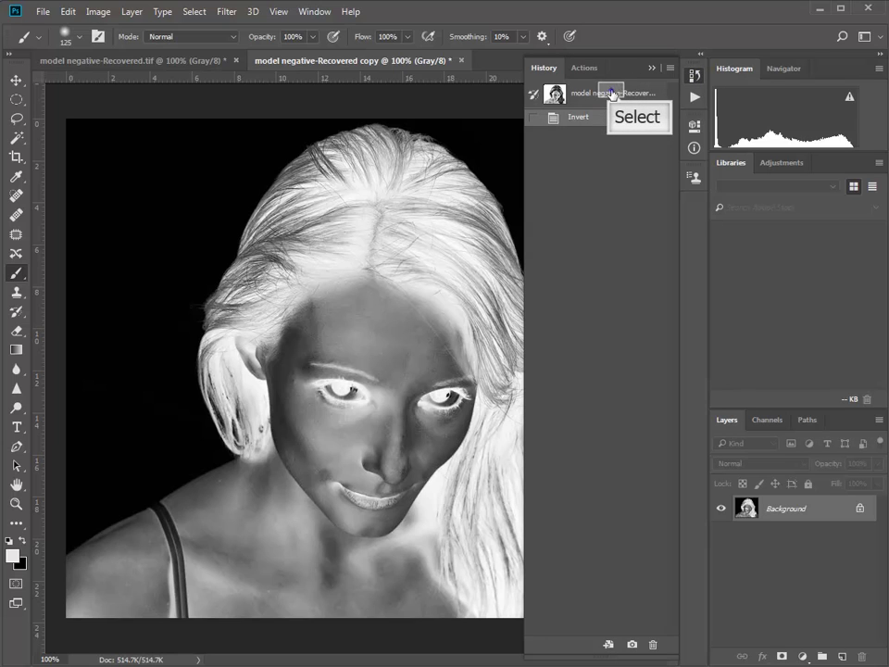
left_click(612, 95)
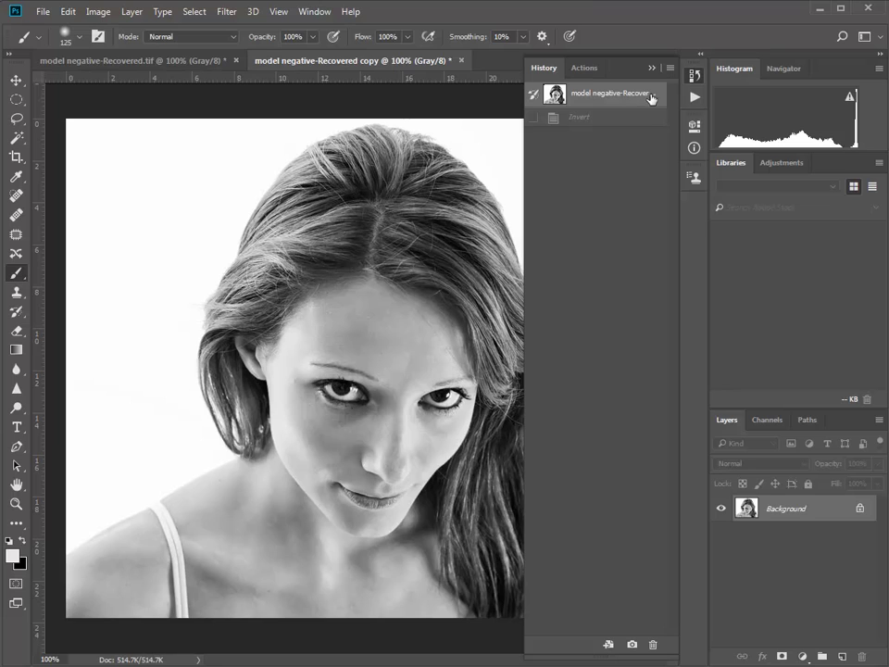
left_click_drag(803, 509, 834, 618)
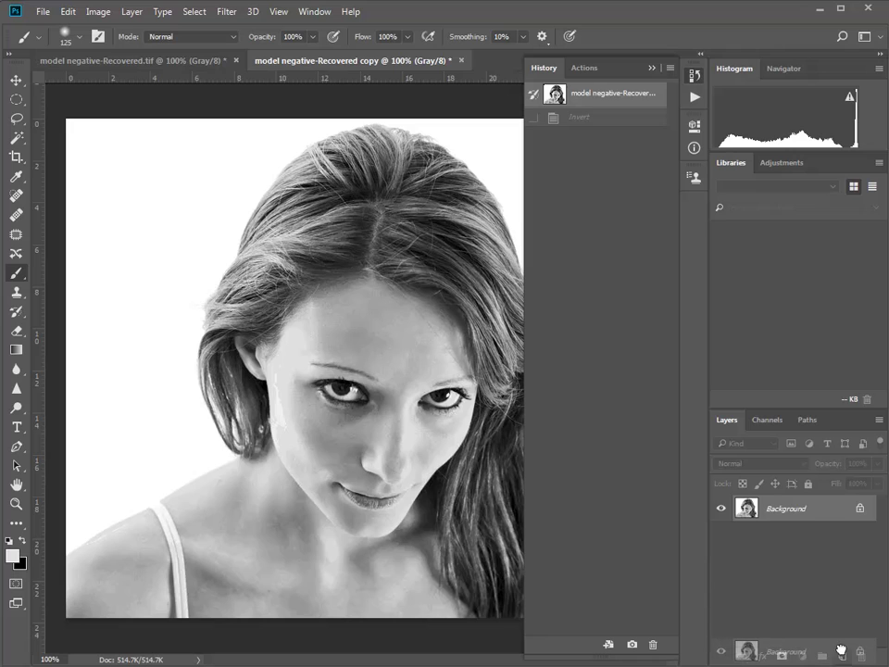
- Duplicate the Background layer as 'Background copy' above the original
left_click_drag(834, 618, 844, 659)
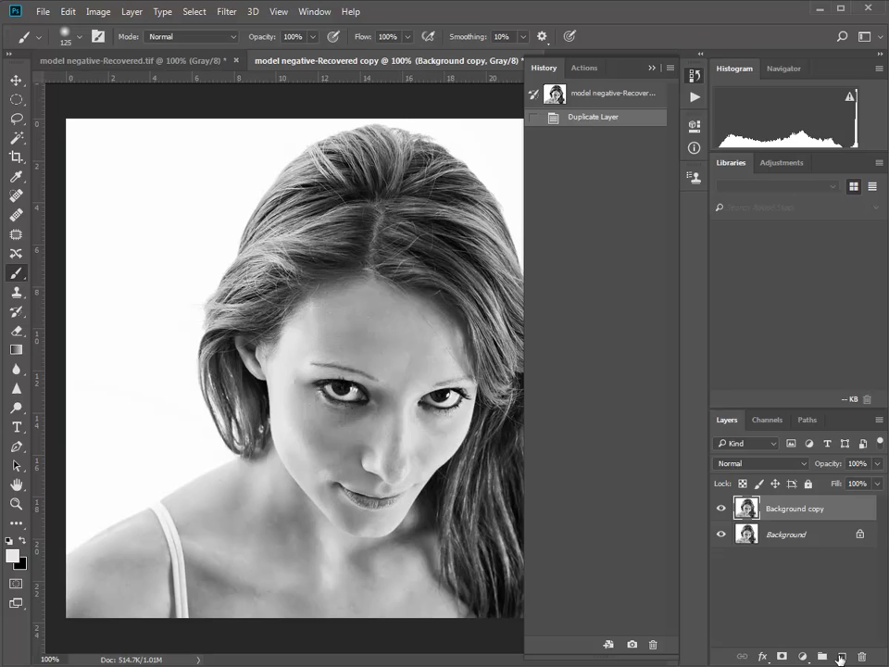
- Invert the Background copy layer into a negative, leaving Background positive beneath
key("ctrl+i")
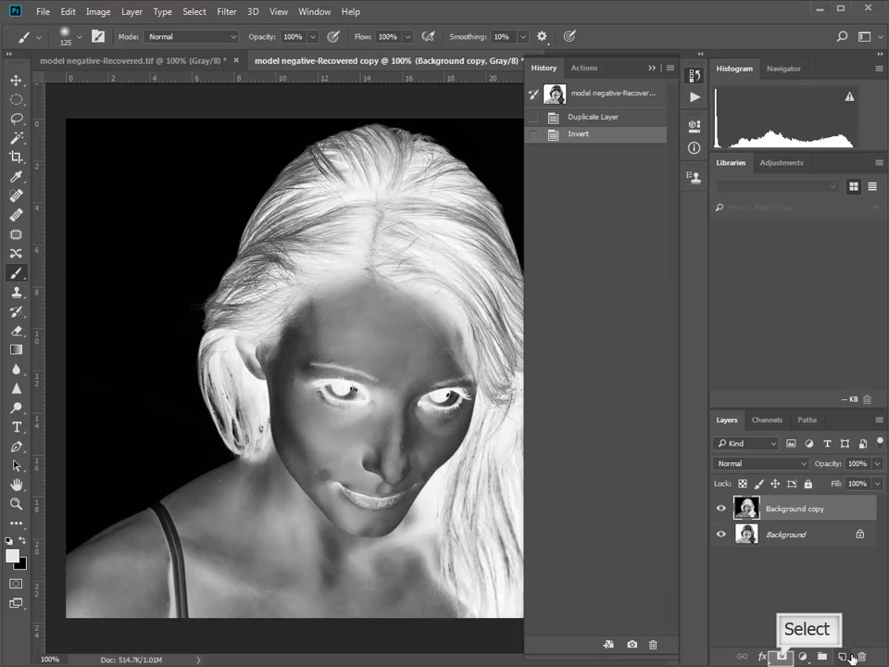
- Add a blank white layer mask to the Background copy layer
left_click(782, 657)
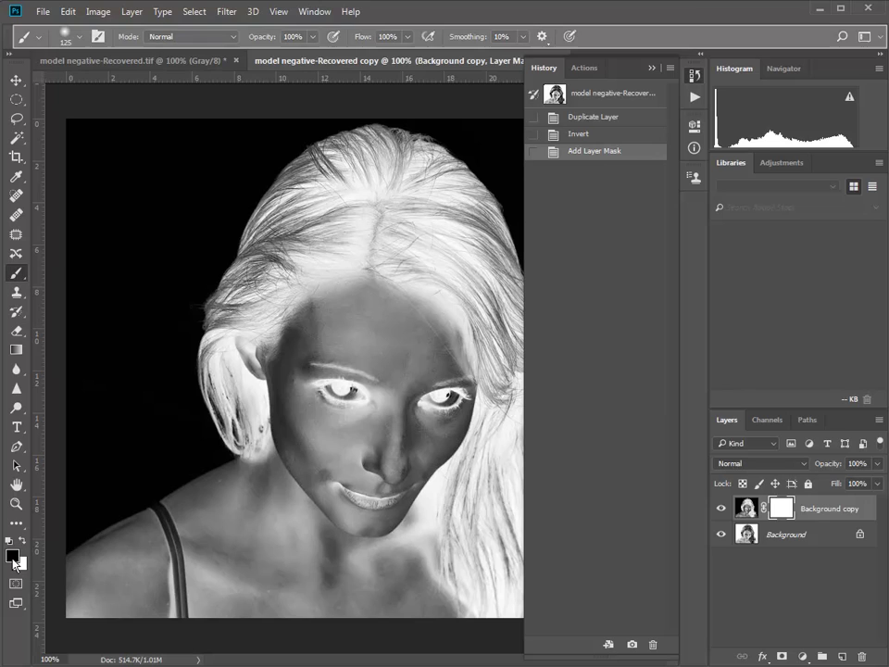
- Lower the brush opacity in the options bar to 10%
left_click(312, 37)
left_click_drag(310, 54, 256, 58)
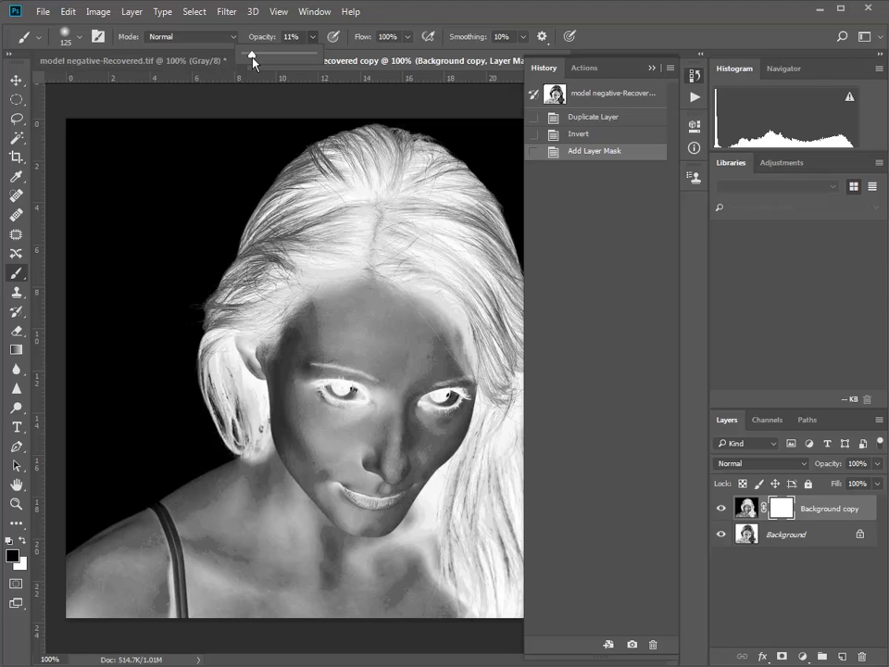
left_click_drag(253, 57, 251, 57)
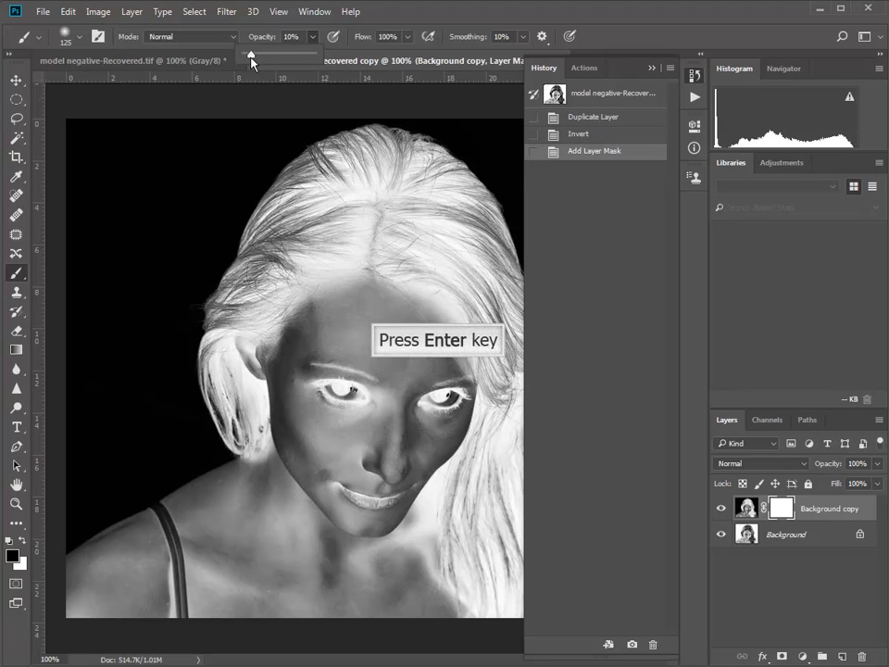
key("Return")
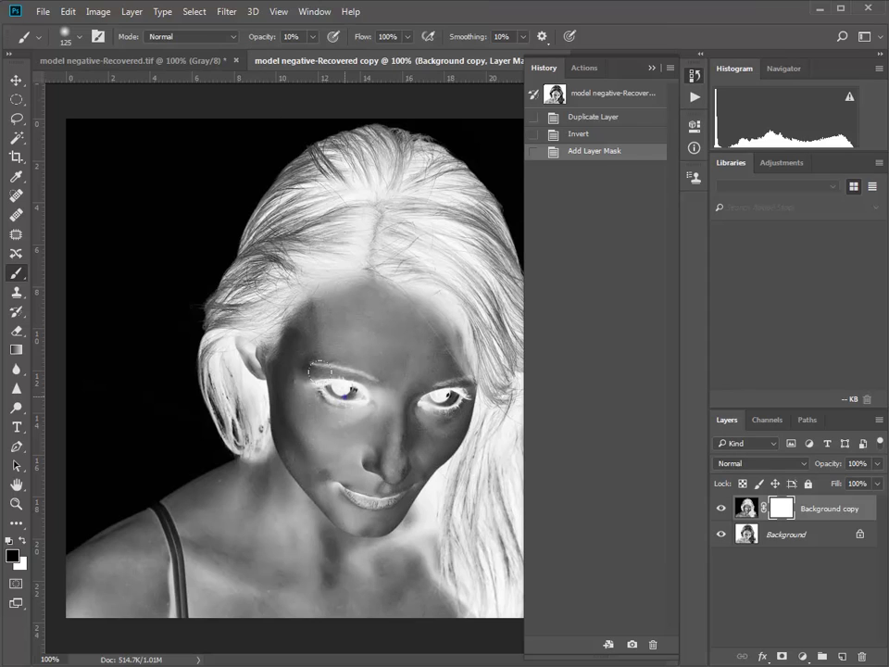
- Paint the mask over the left eye and brow to reveal it positive
mouse_move(315, 370)
left_mouse_down()
mouse_move(356, 375)
mouse_move(315, 368)
left_mouse_up()
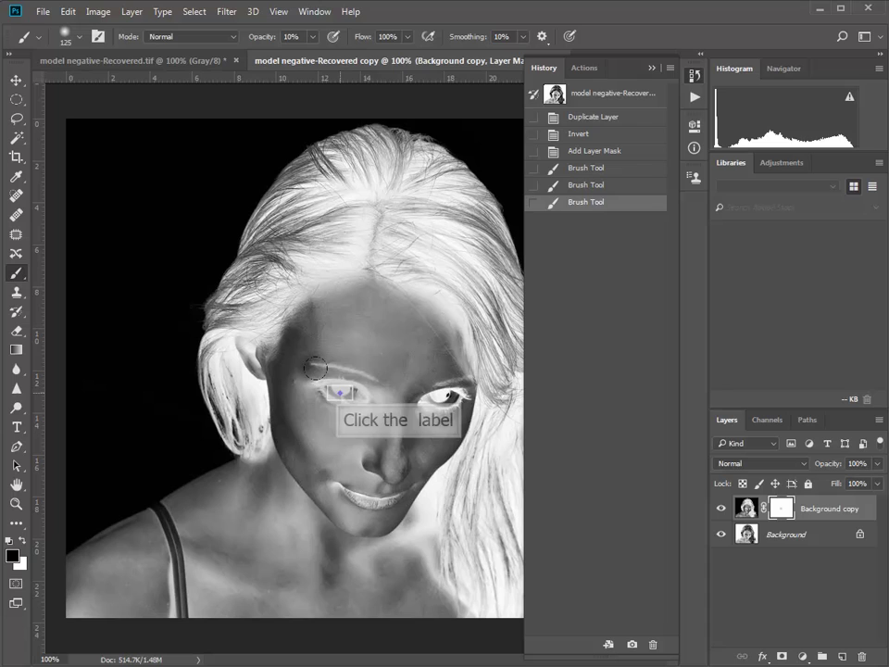
left_click(315, 369)
left_click(315, 368)
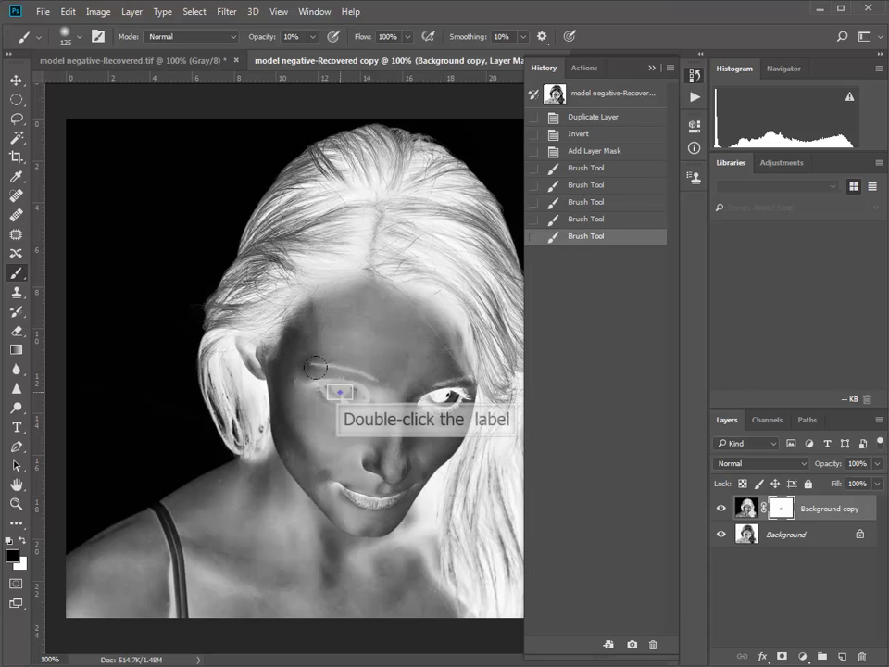
left_click(315, 367)
left_click(313, 367)
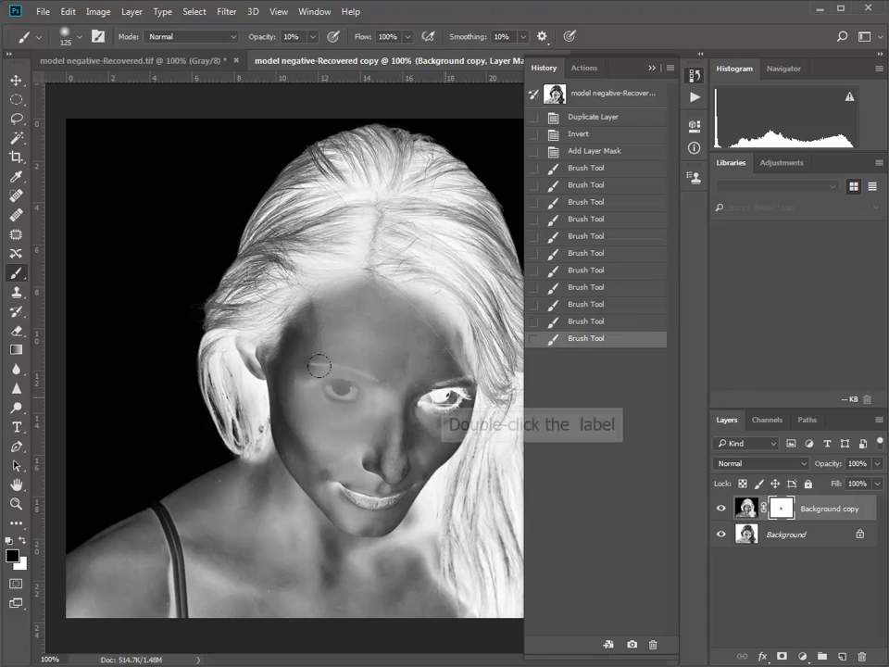
- Paint the mask repeatedly over the right eye to reveal it positive
left_click(414, 368)
left_click(413, 368)
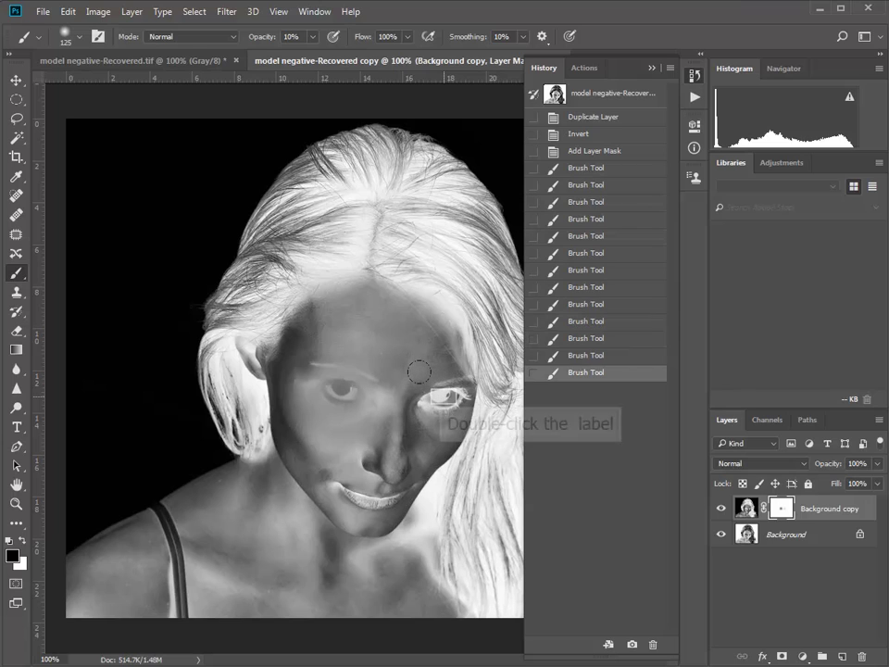
left_click(417, 371)
left_click(417, 372)
left_click(417, 370)
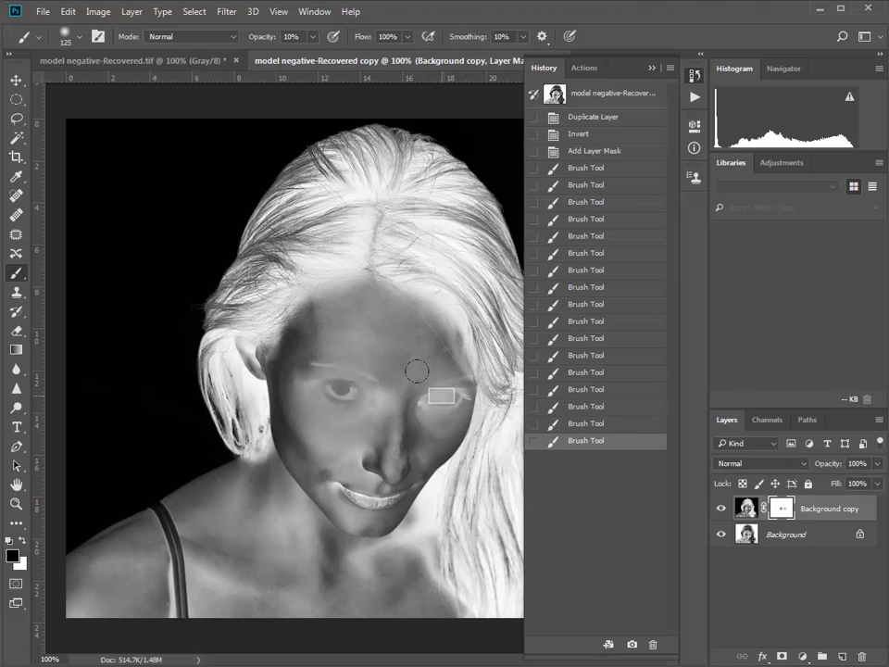
left_click(416, 370)
left_click(417, 371)
left_click(417, 371)
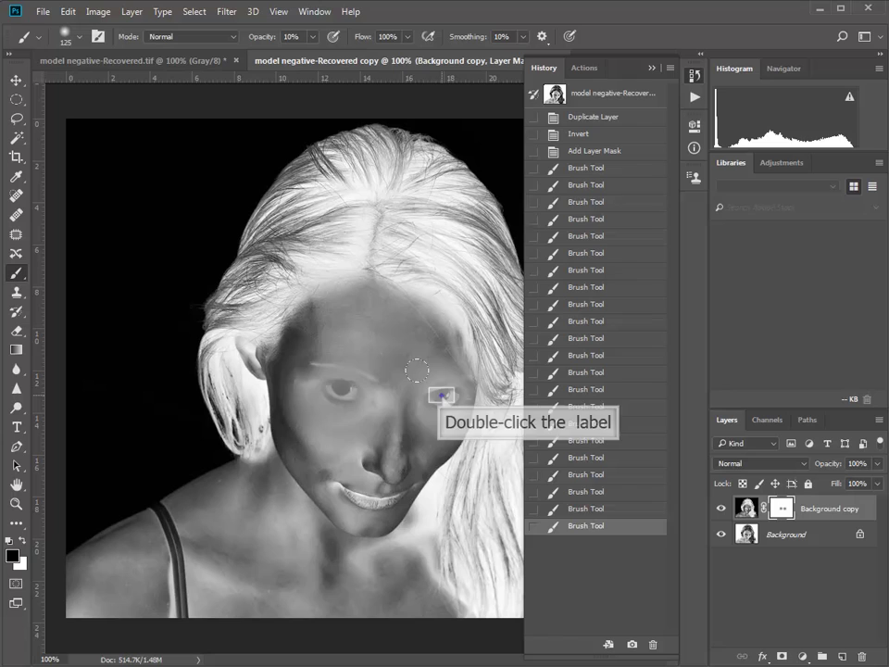
- Build up more mask paint over the left eye
left_click(322, 365)
left_click(322, 365)
left_click(320, 365)
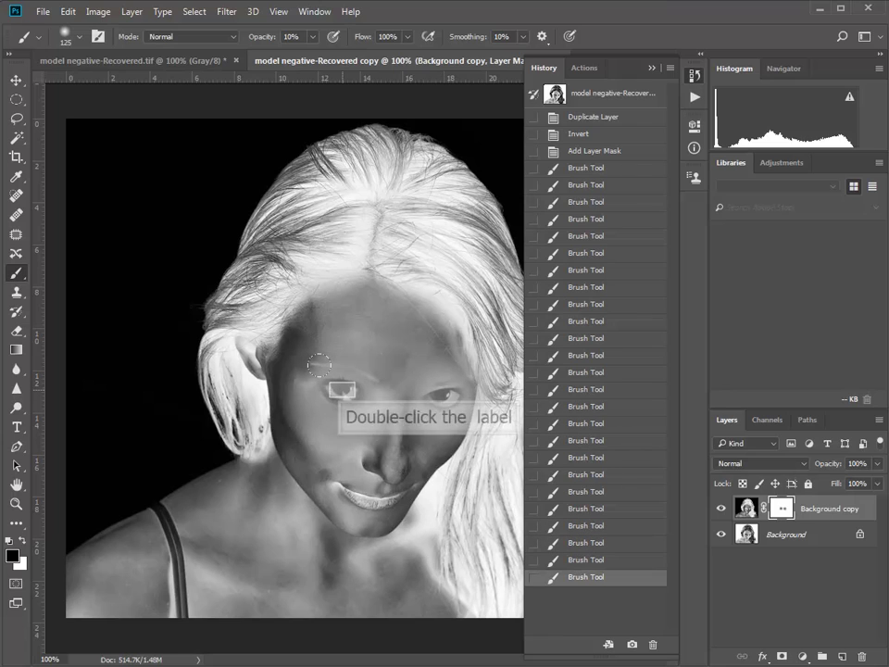
left_click(319, 364)
left_click(317, 364)
- Strengthen both positive eyes with alternating strokes over left and right
left_click(318, 361)
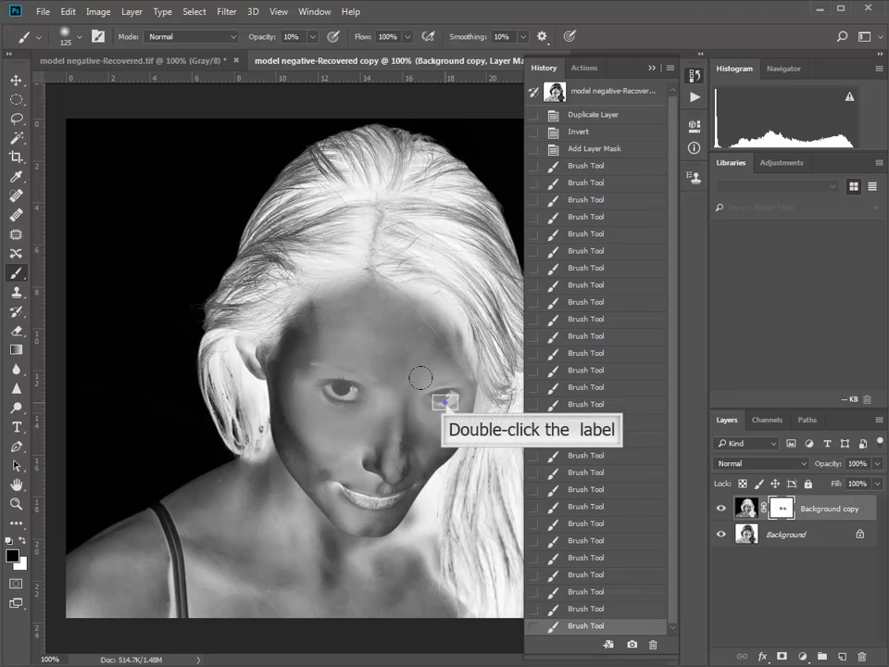
left_click(418, 377)
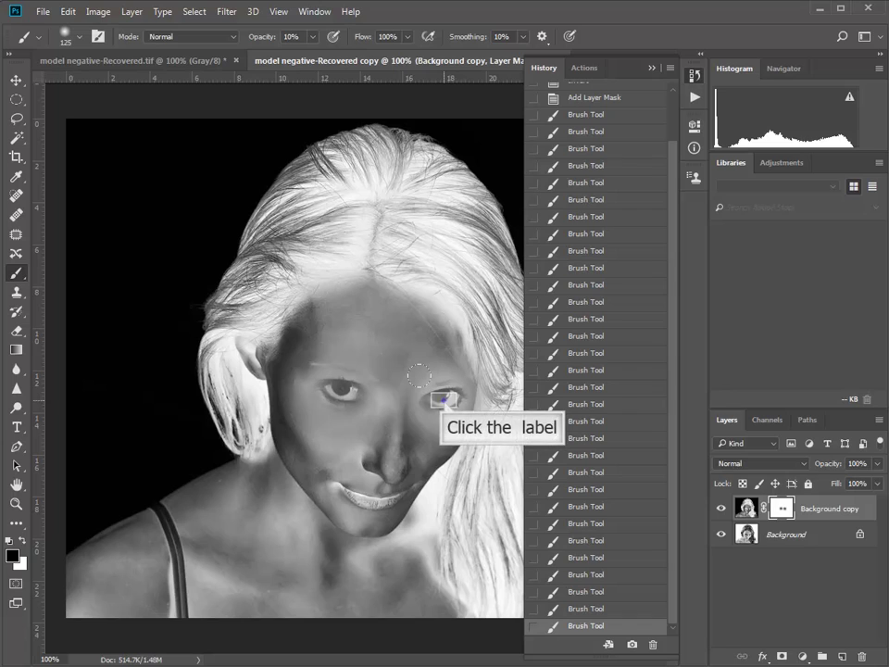
left_click(323, 370)
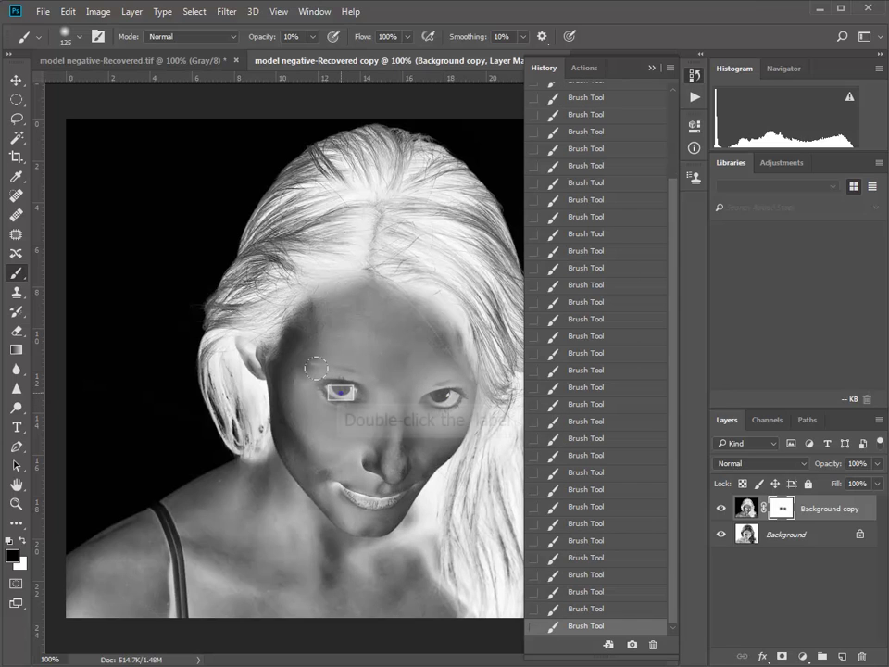
left_click(422, 377)
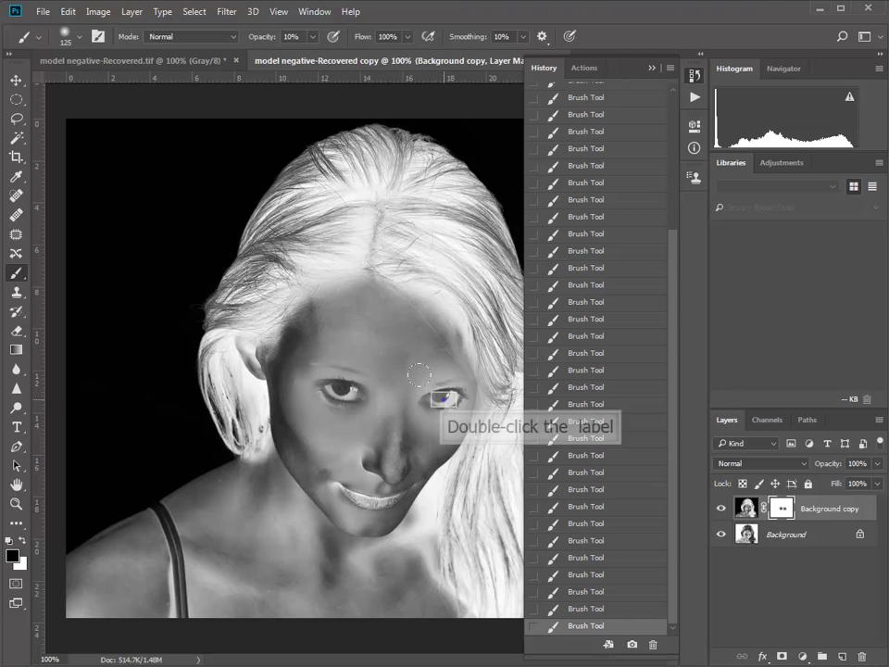
left_click(321, 370)
left_click(322, 370)
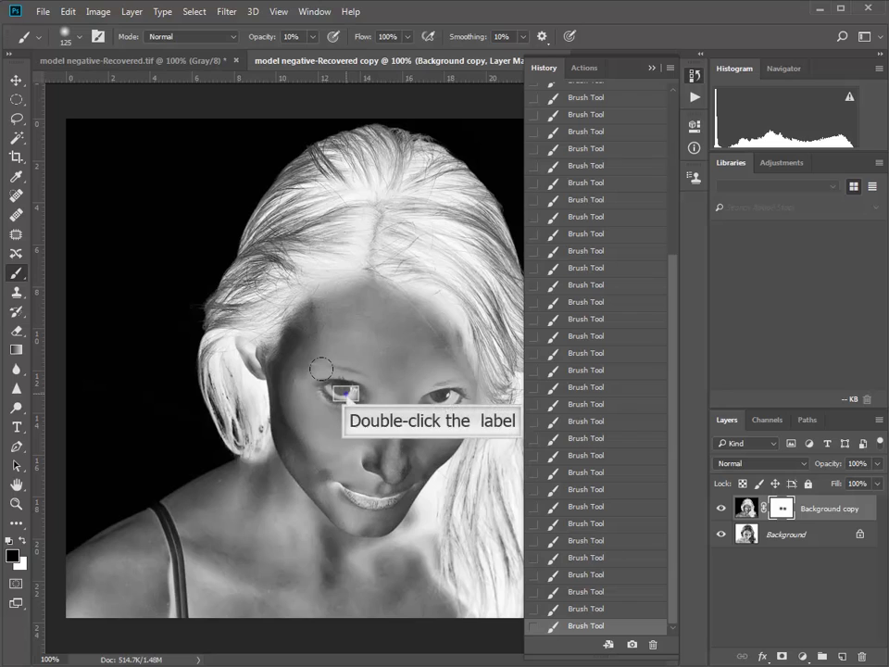
left_click(421, 374)
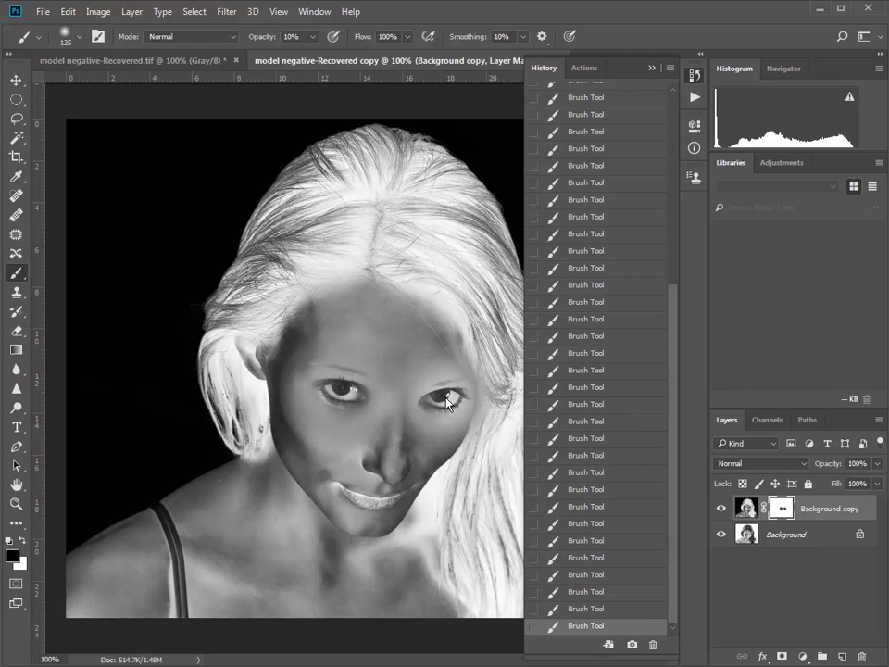